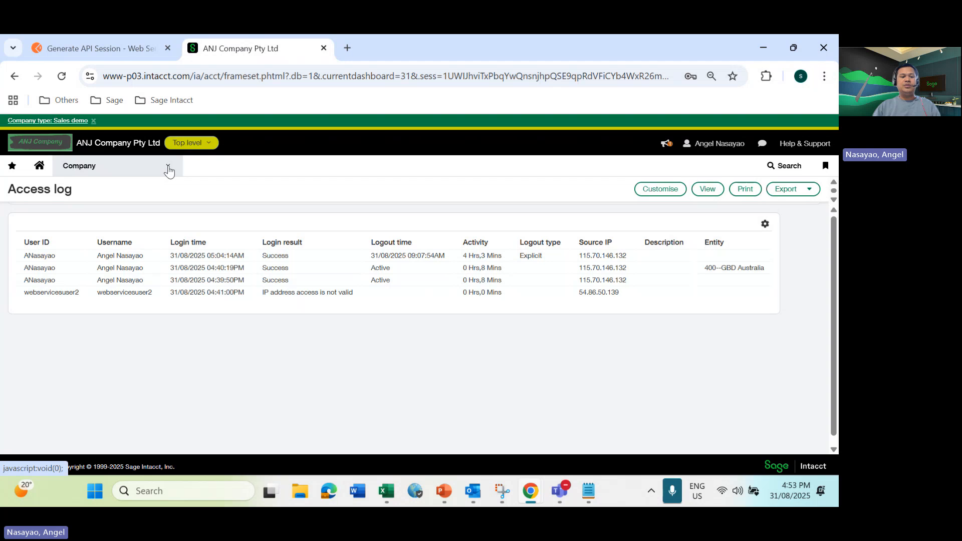
# Open the security settings in the company information and find the IP address filter enforcement setting
pyautogui.click(169, 171)
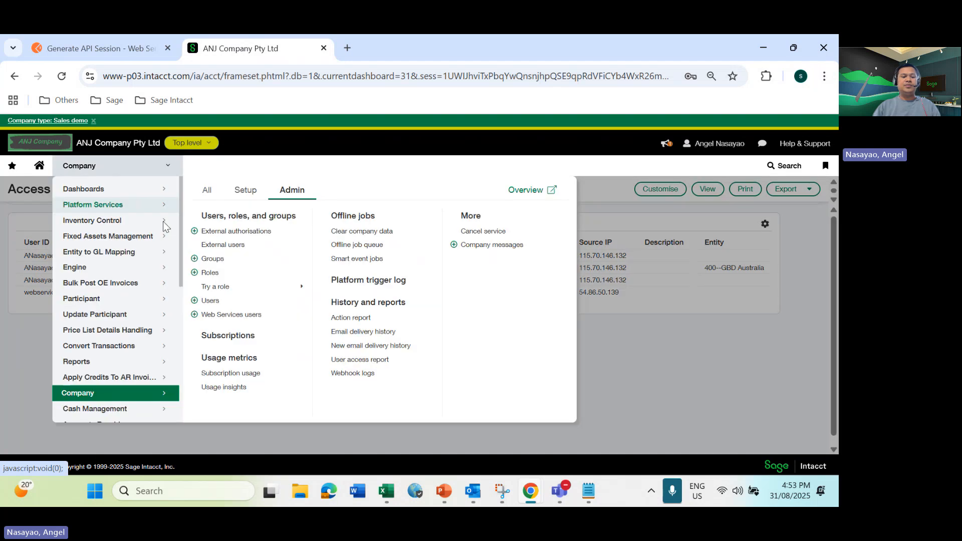
pyautogui.click(245, 190)
pyautogui.click(234, 226)
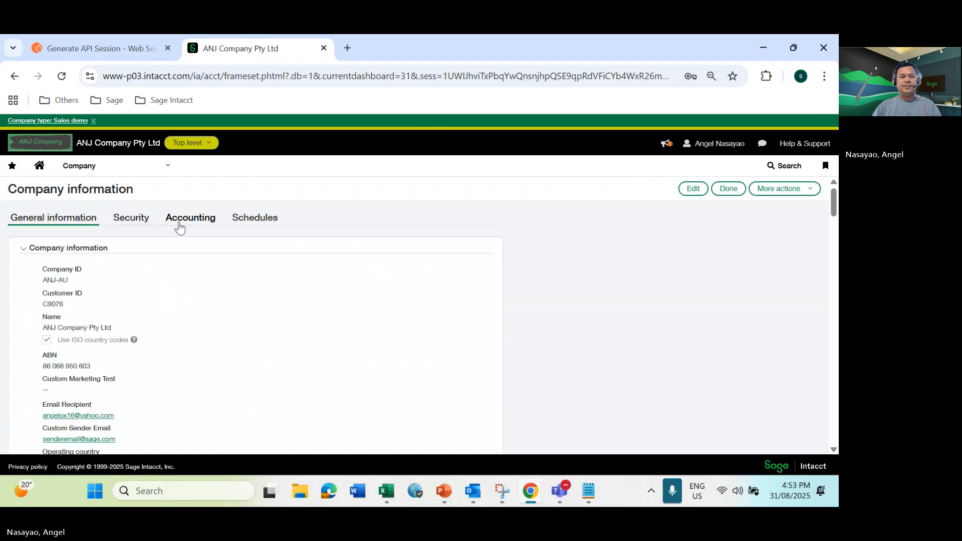
pyautogui.click(132, 219)
pyautogui.scroll(-3, 339, 269)
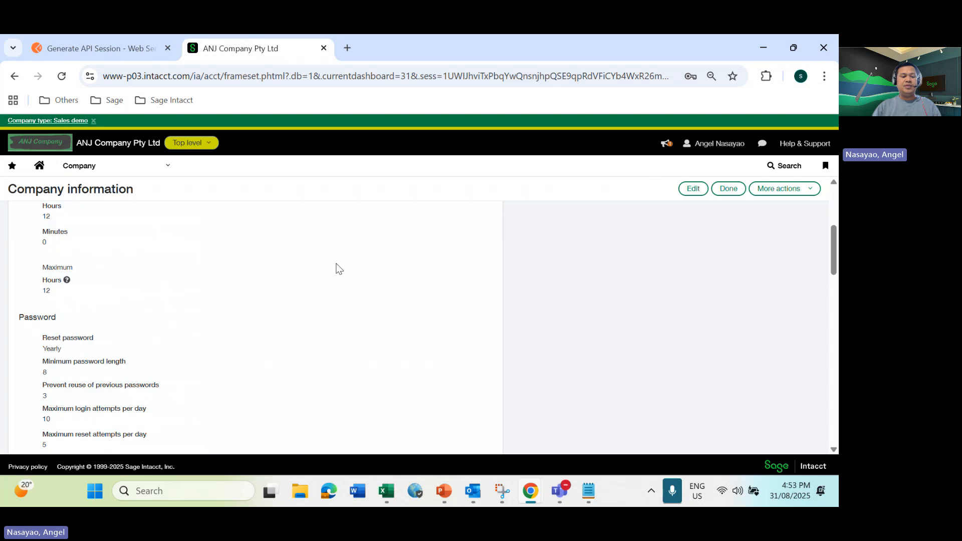
pyautogui.scroll(-4, 337, 269)
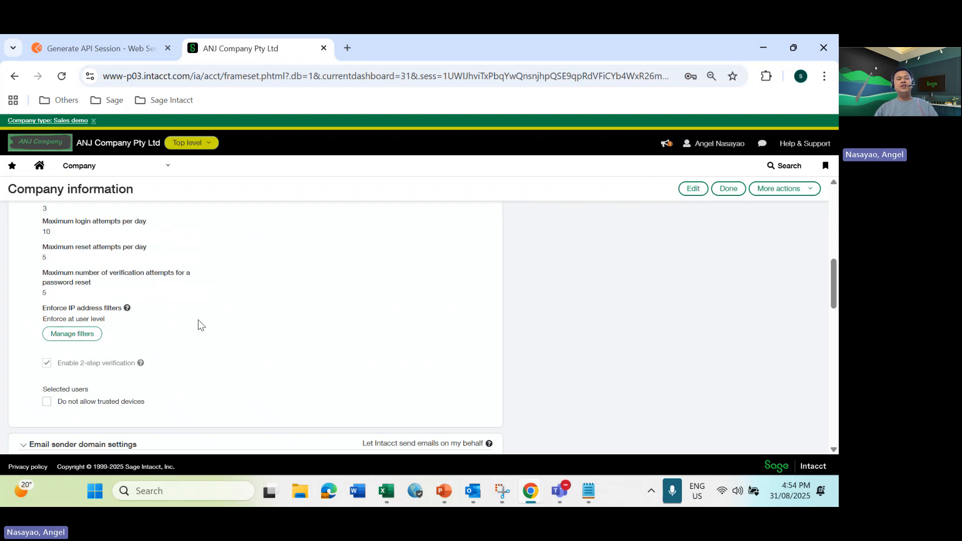
# Review the start and end IP addresses in the IP address filter list, then close the list
pyautogui.click(75, 334)
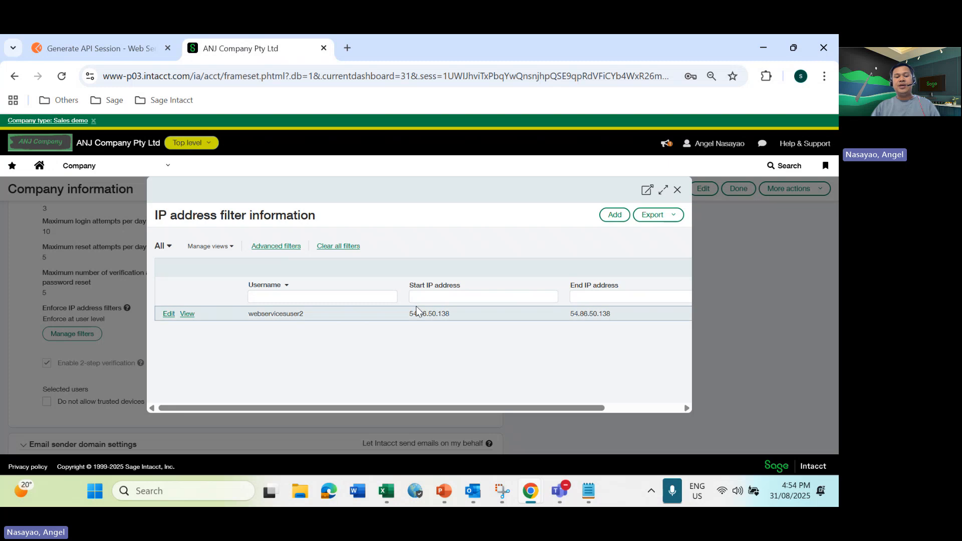
pyautogui.click(478, 301)
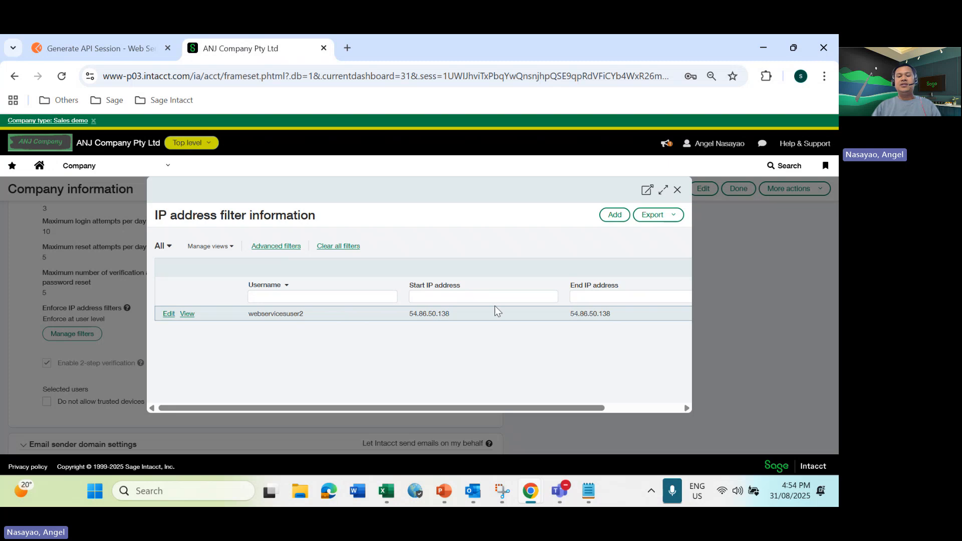
pyautogui.moveTo(486, 410); pyautogui.dragTo(440, 407)
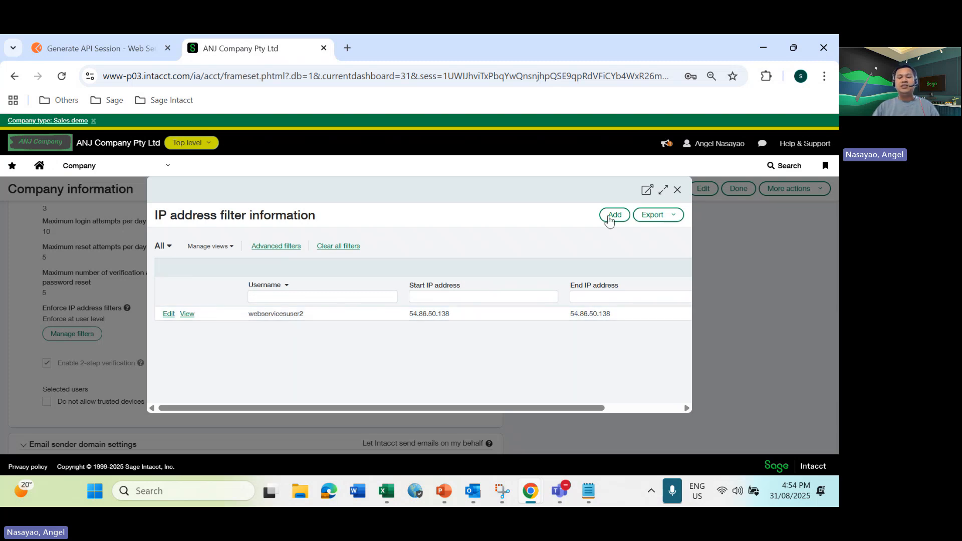
pyautogui.click(677, 190)
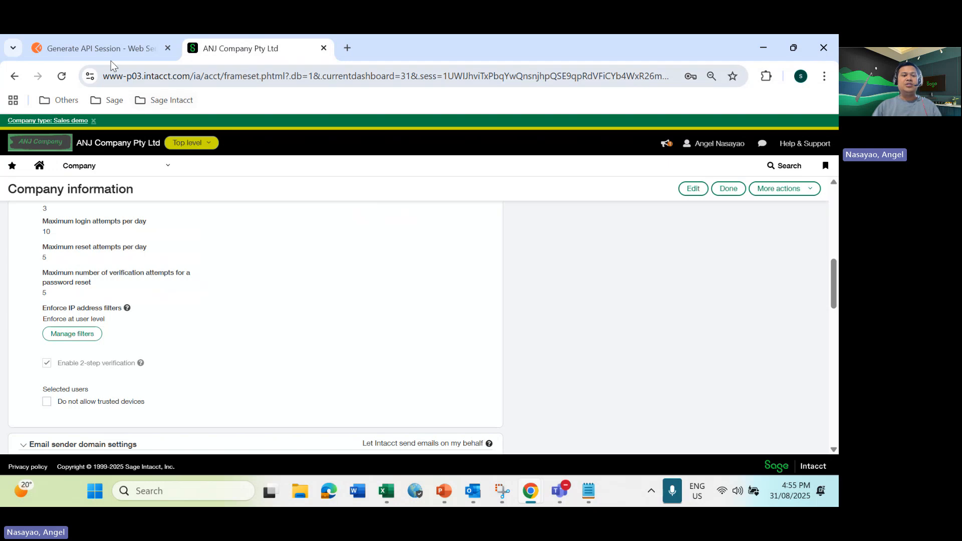
# Switch to Postman, send the Generate API Session request, and examine the user ID and error details in the response
pyautogui.click(97, 47)
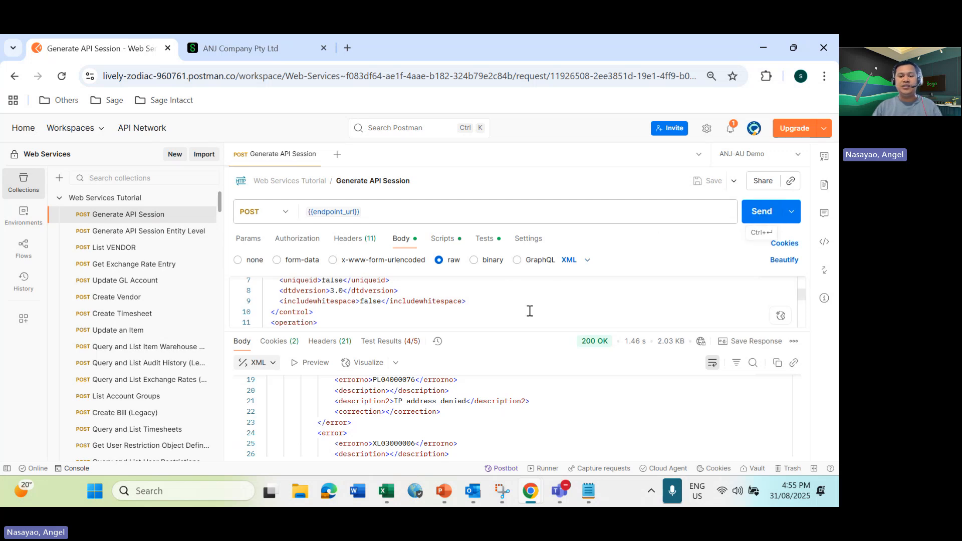
pyautogui.click(759, 211)
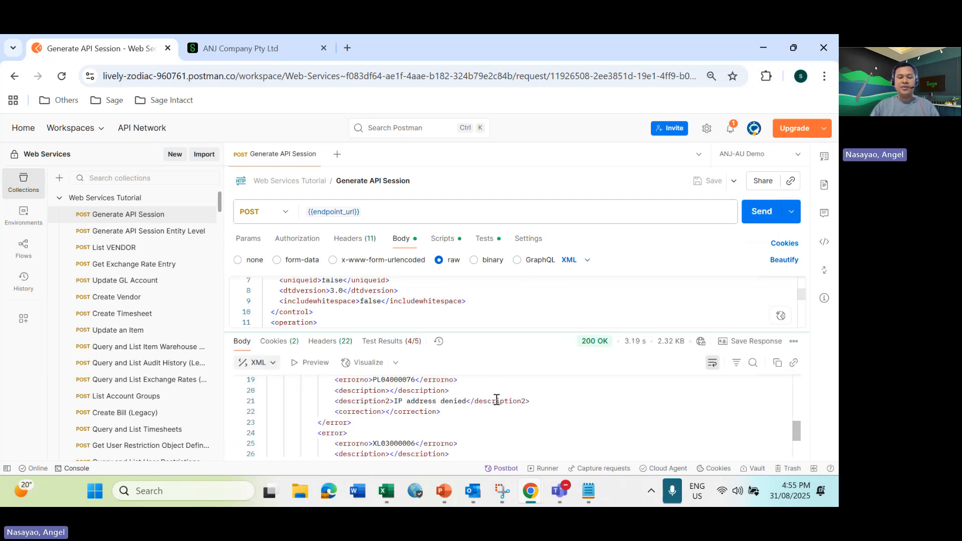
pyautogui.scroll(2, 497, 399)
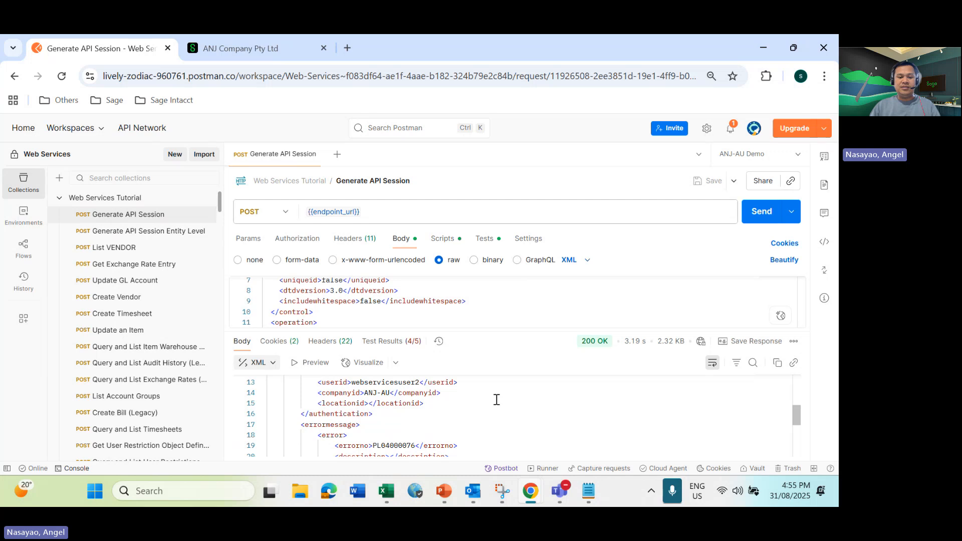
pyautogui.scroll(-1, 497, 399)
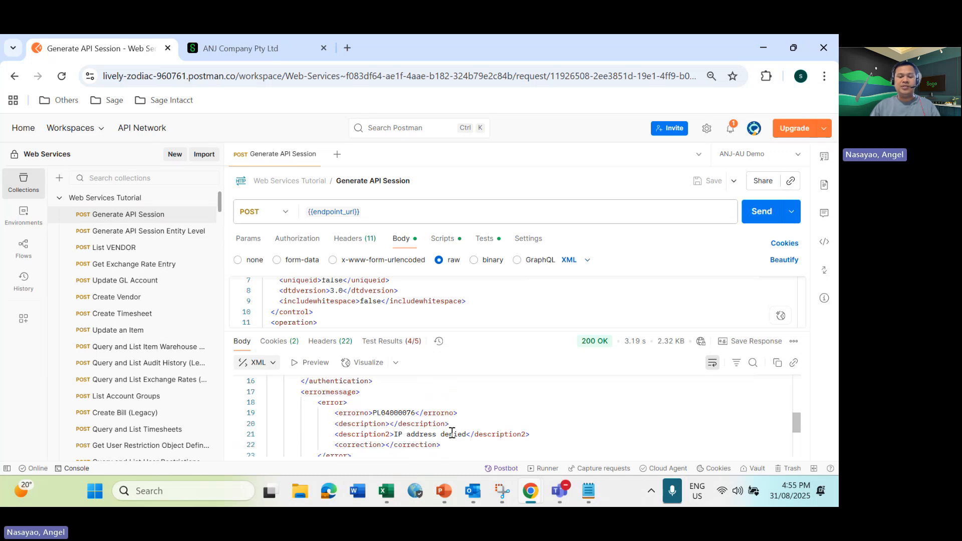
pyautogui.scroll(-1, 461, 431)
pyautogui.scroll(-2, 461, 431)
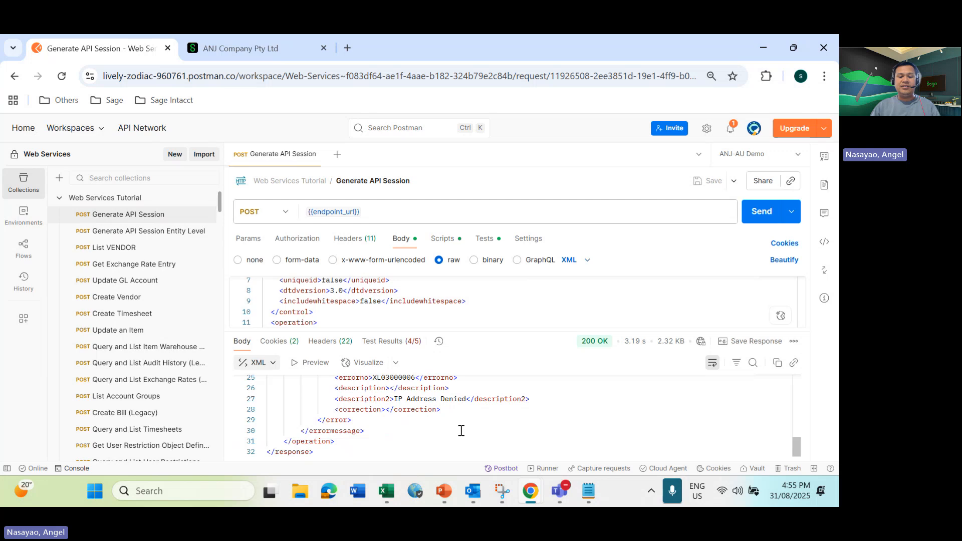
pyautogui.scroll(5, 430, 410)
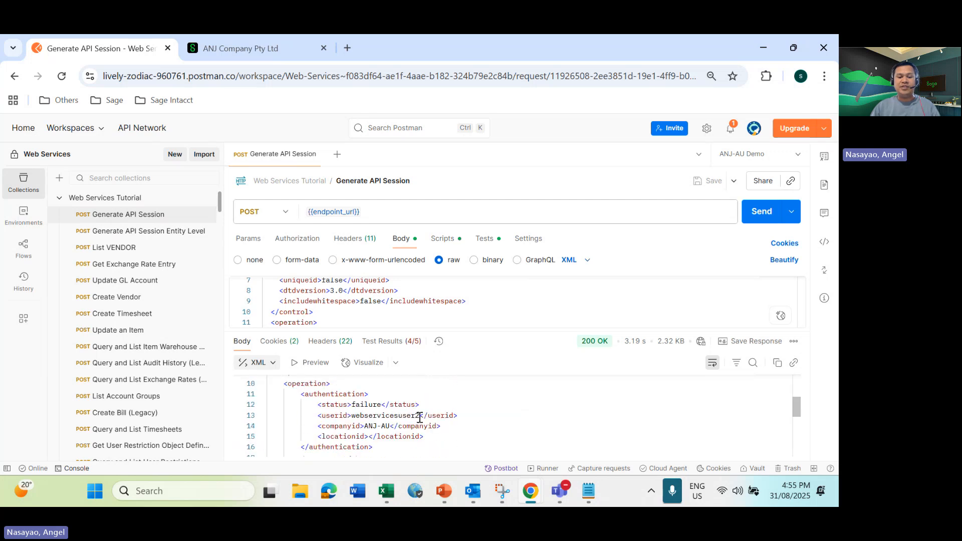
pyautogui.moveTo(350, 415); pyautogui.dragTo(417, 415)
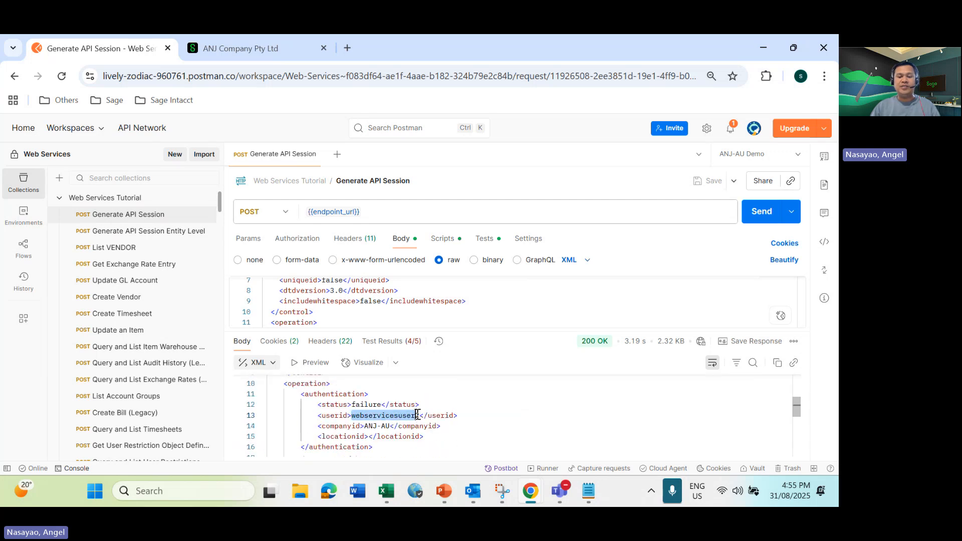
# Switch to Sage Intacct and open the user access report from the company administration area
pyautogui.click(254, 45)
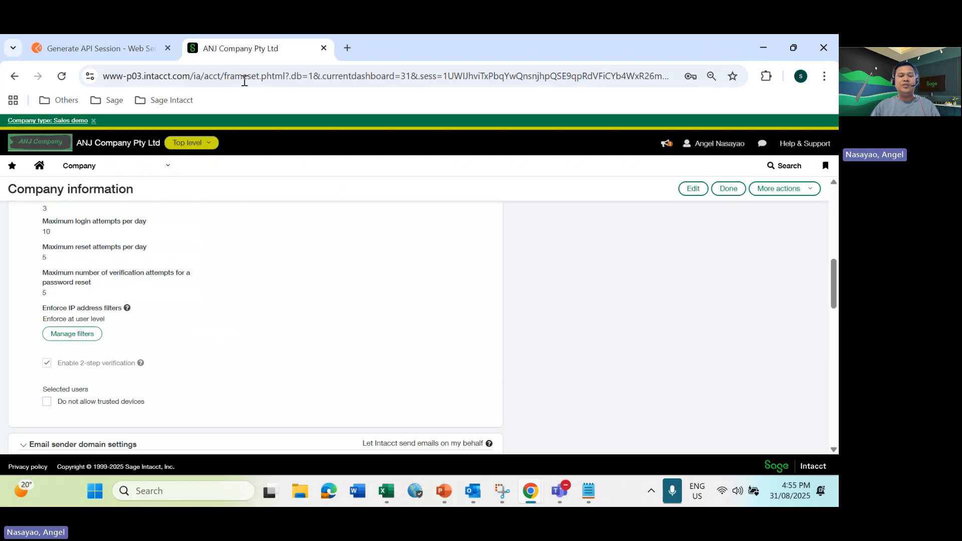
pyautogui.click(169, 170)
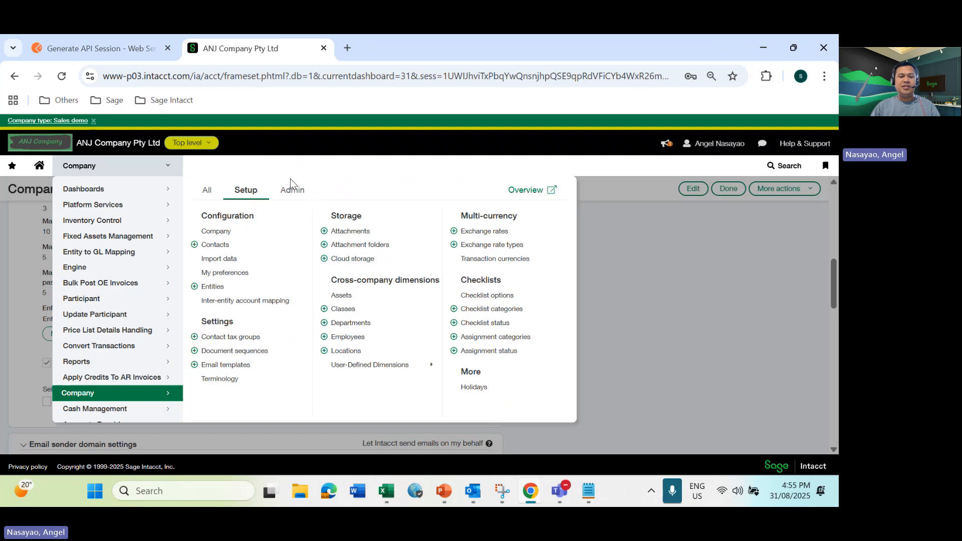
pyautogui.click(292, 193)
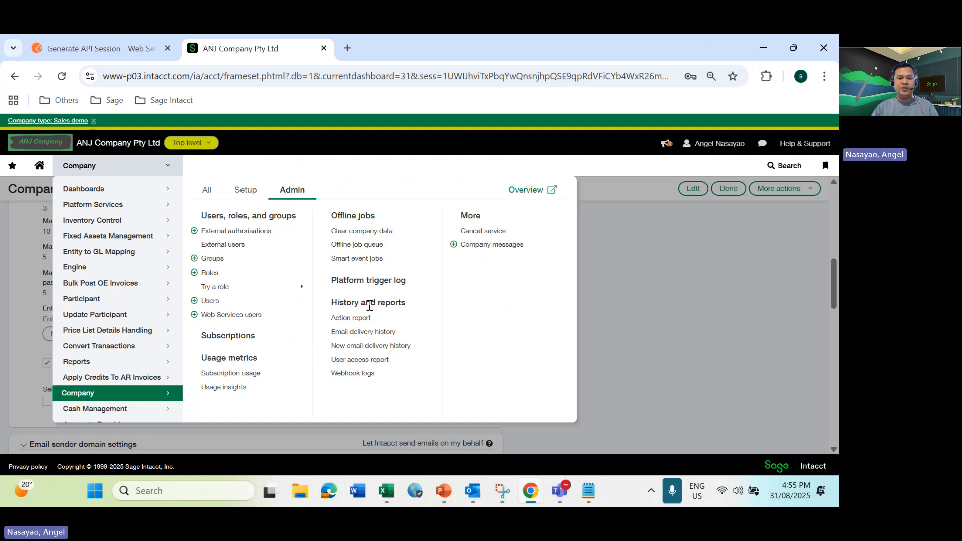
pyautogui.click(357, 360)
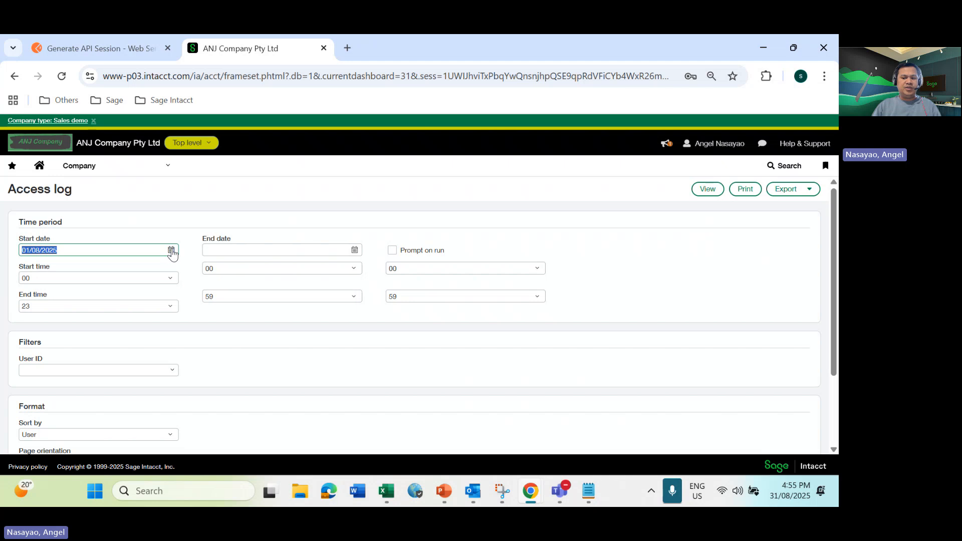
# Set both the start date and the end date of the access log to 31/08/2025
pyautogui.click(172, 252)
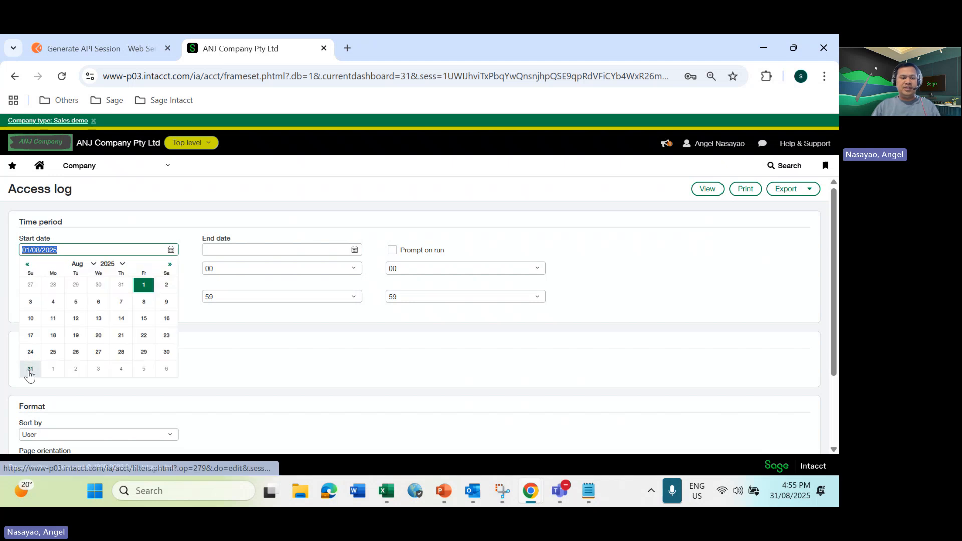
pyautogui.click(33, 371)
pyautogui.click(354, 249)
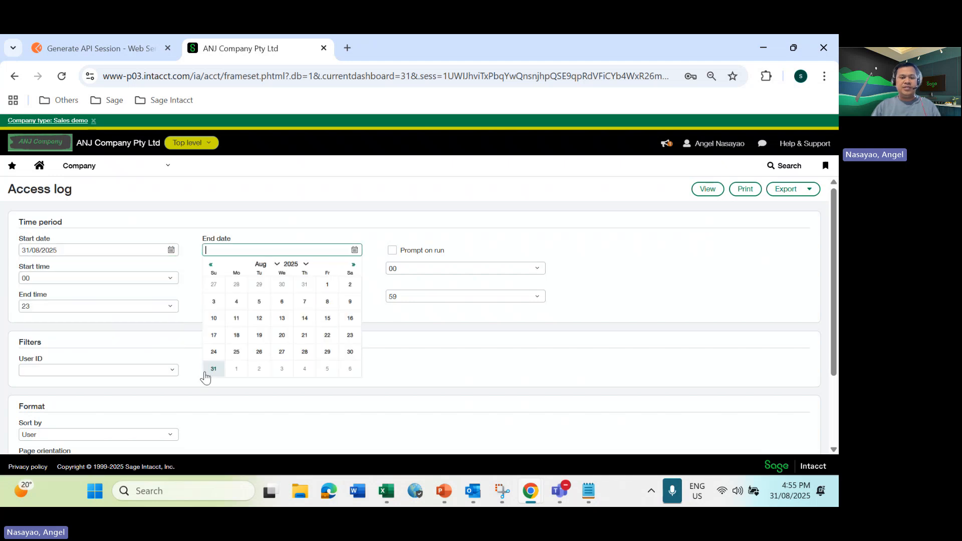
pyautogui.click(213, 369)
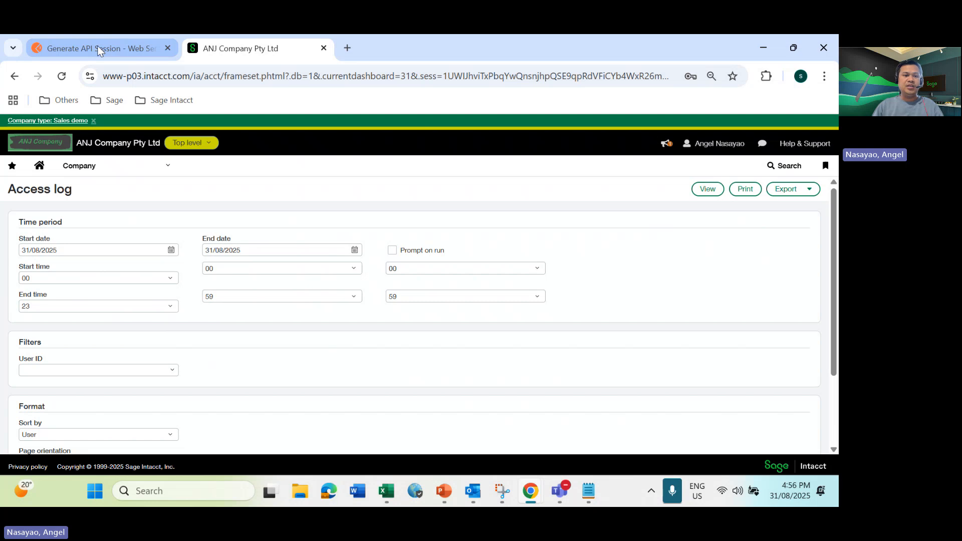
# View the access log and copy the source IP address of webservicesuser2's latest login attempt, 54.86.50.139
pyautogui.moveTo(99, 49)
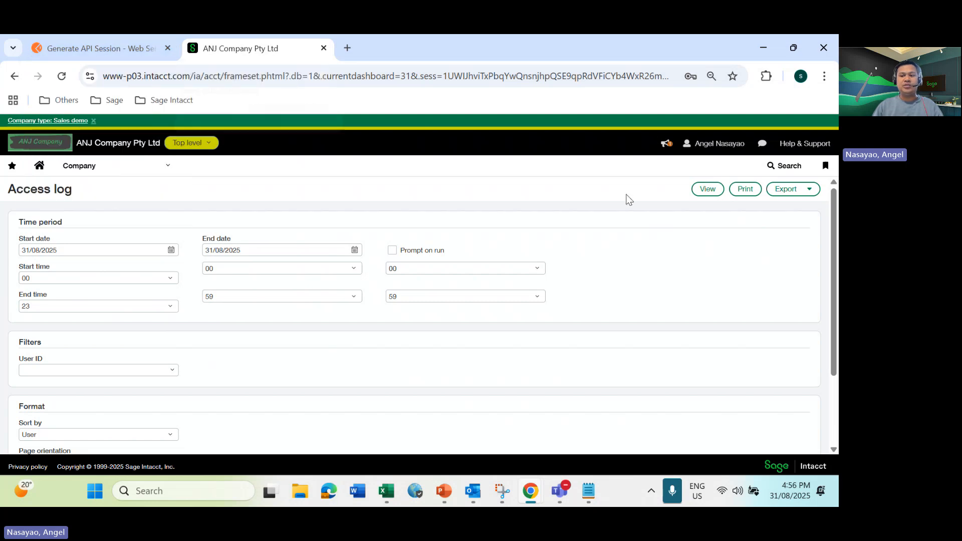
pyautogui.click(707, 189)
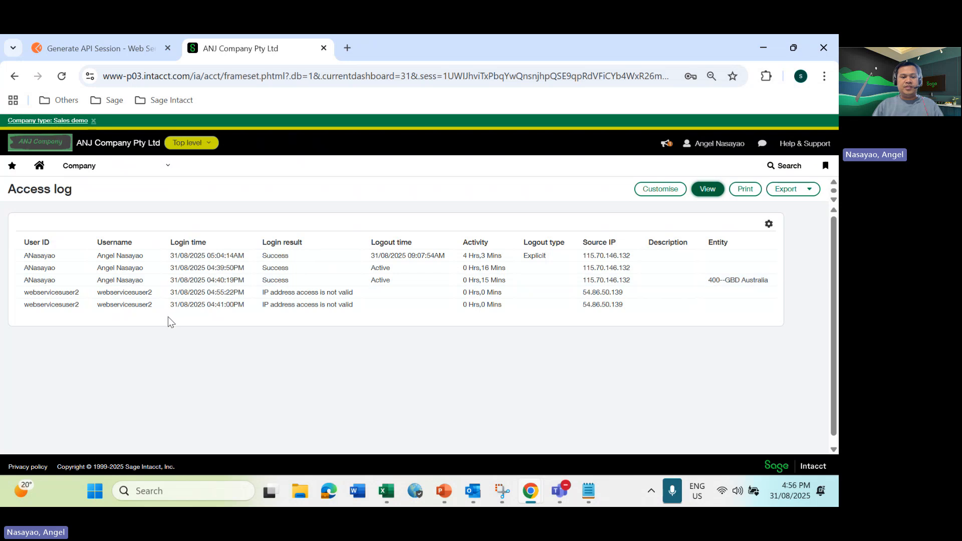
pyautogui.moveTo(216, 291); pyautogui.dragTo(254, 294)
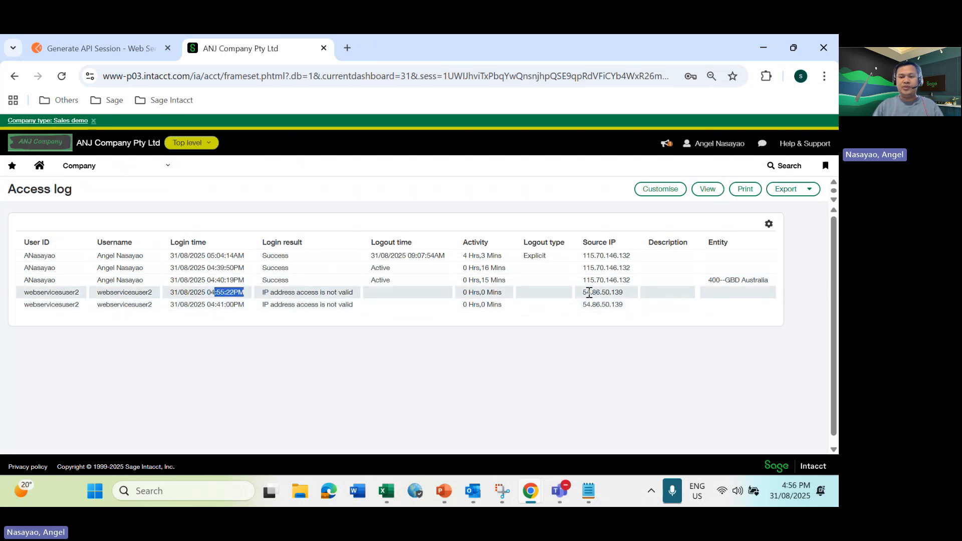
pyautogui.moveTo(584, 291); pyautogui.dragTo(626, 298)
pyautogui.hotkey('ctrl', 'c')
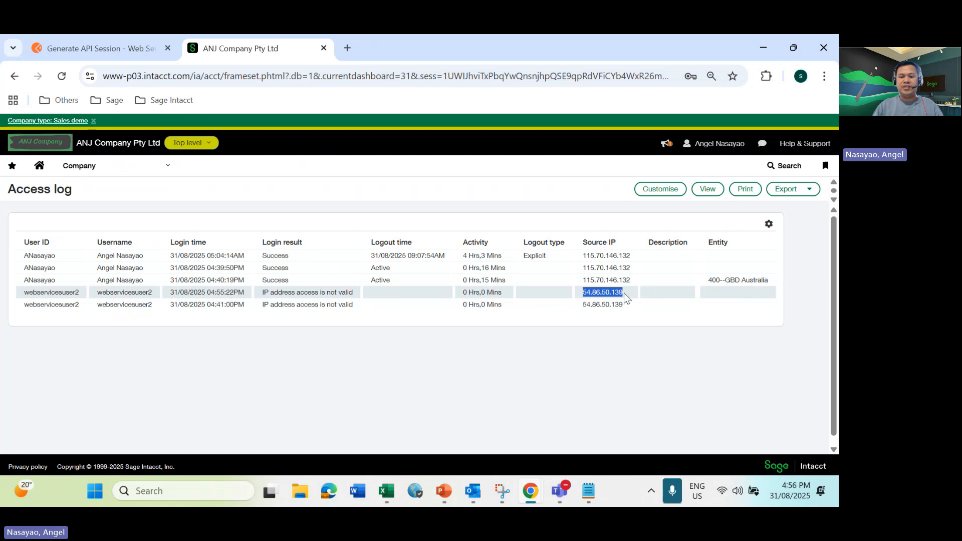
# Return to the company's security settings and open the IP address filter of webservicesuser2 for editing
pyautogui.click(169, 171)
pyautogui.click(244, 191)
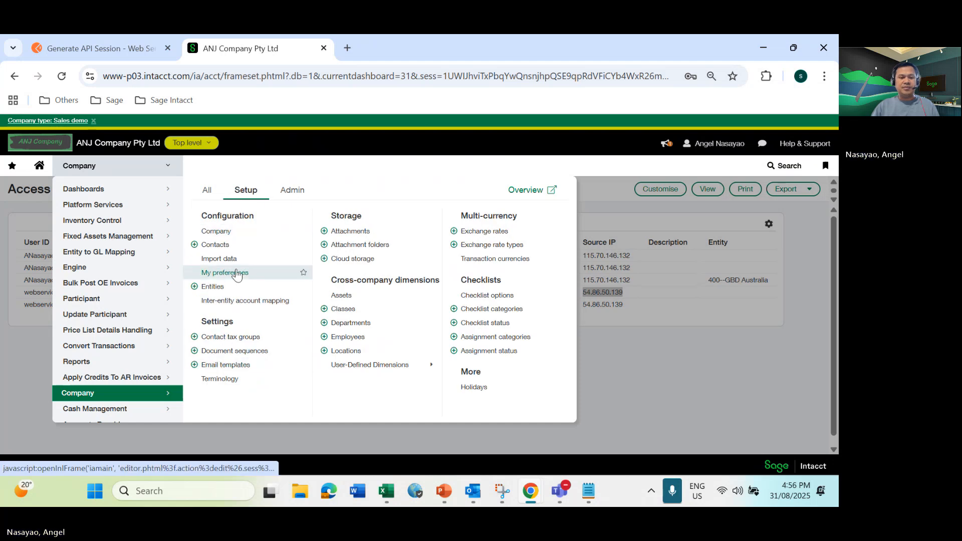
pyautogui.click(218, 231)
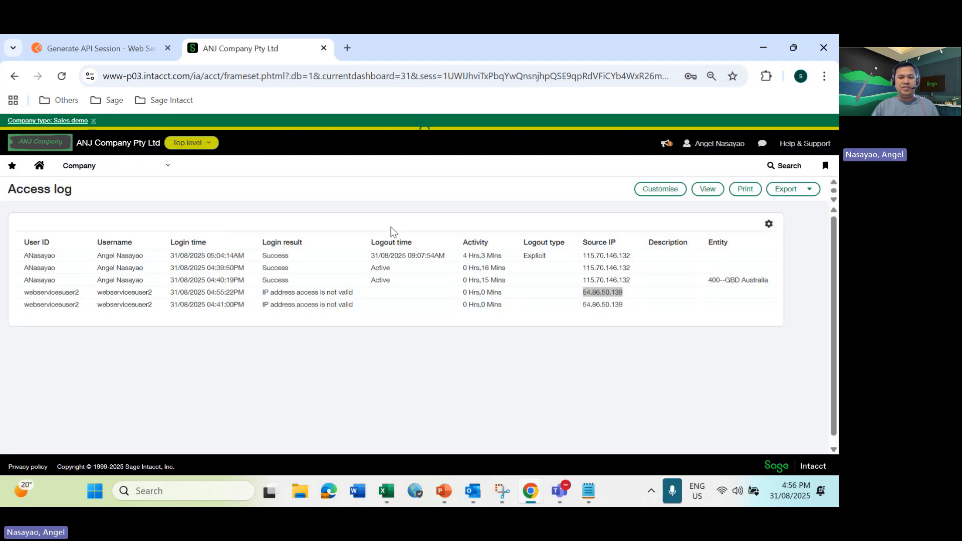
pyautogui.scroll(-8, 366, 254)
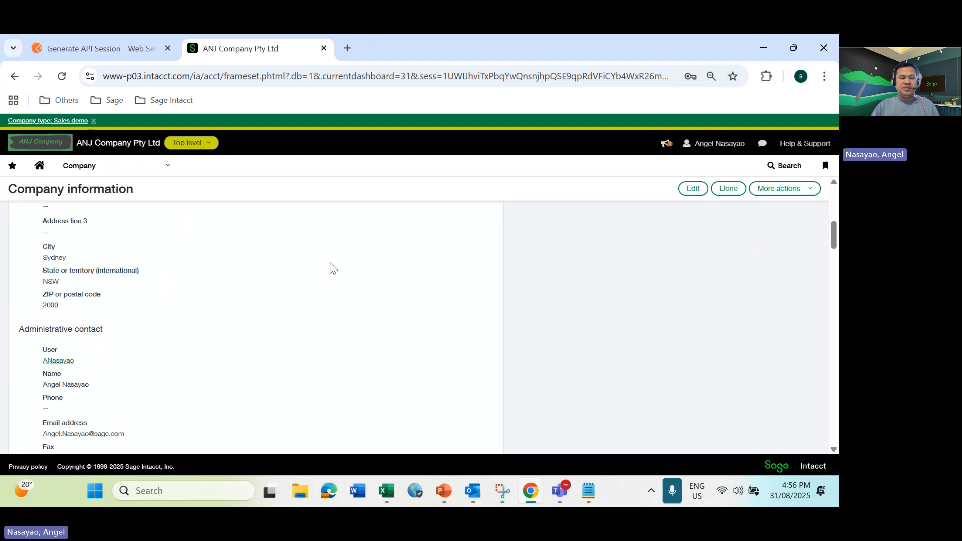
pyautogui.scroll(-5, 328, 266)
pyautogui.scroll(15, 301, 266)
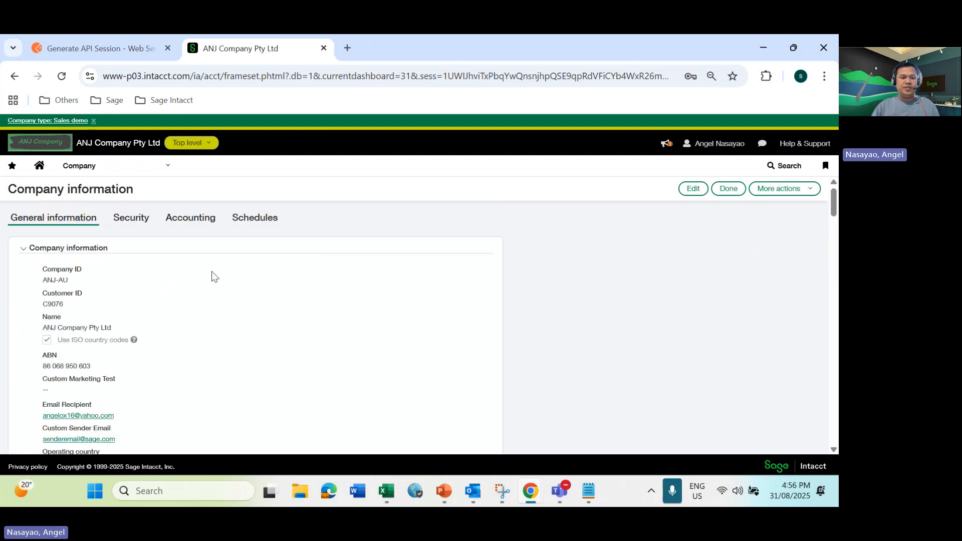
pyautogui.click(150, 218)
pyautogui.scroll(-4, 285, 268)
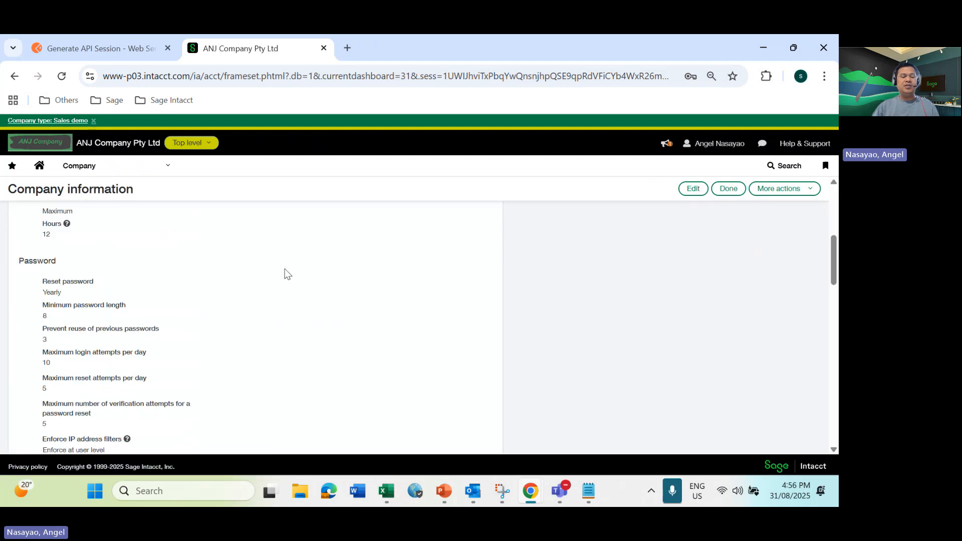
pyautogui.scroll(-3, 288, 273)
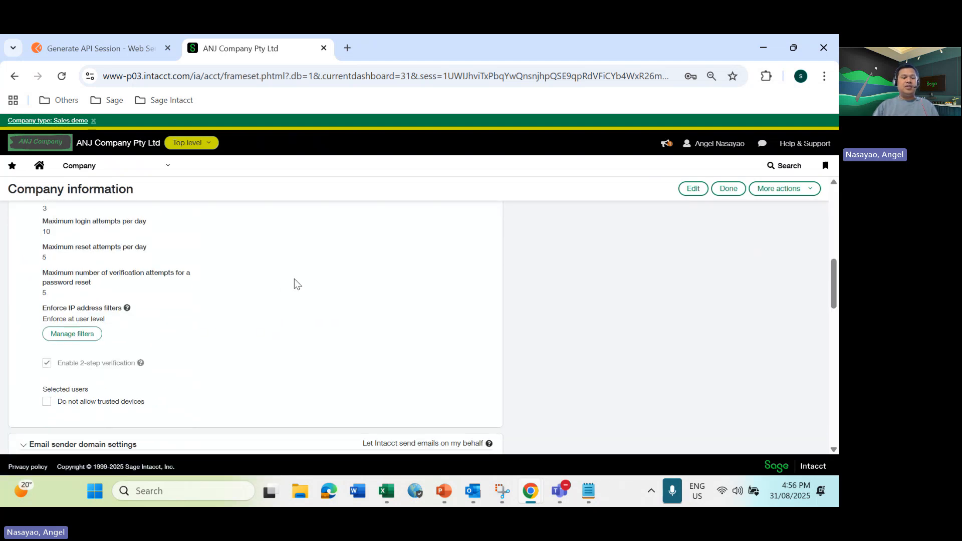
pyautogui.click(78, 339)
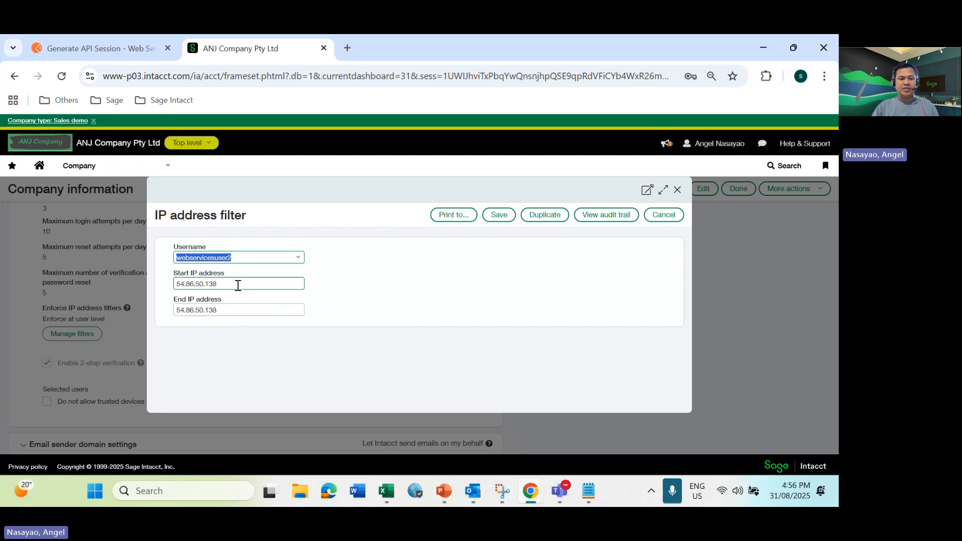
# Set the filter's start and end IP addresses to 54.86.50.139
pyautogui.moveTo(238, 285); pyautogui.dragTo(97, 276)
pyautogui.hotkey('ctrl', 'v')
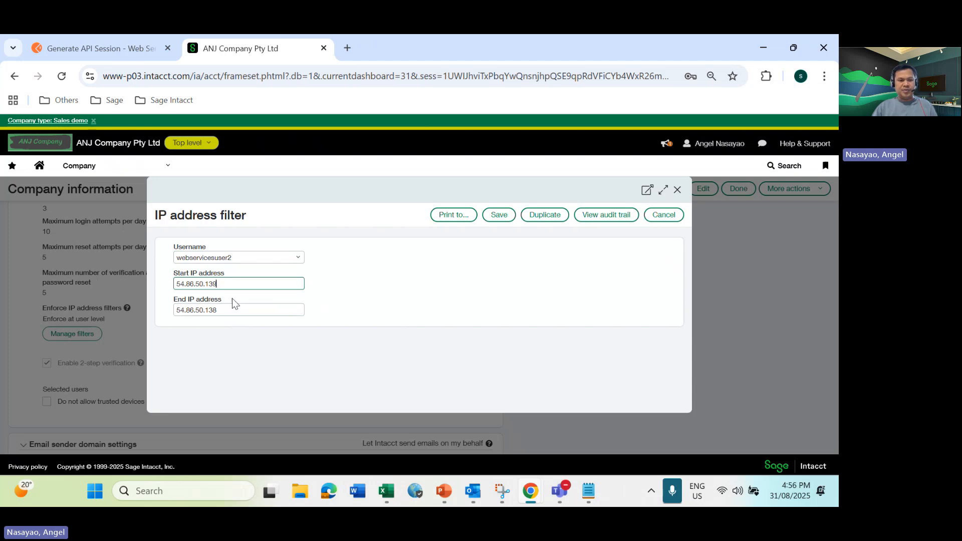
pyautogui.moveTo(225, 312); pyautogui.dragTo(142, 308)
pyautogui.hotkey('ctrl', 'v')
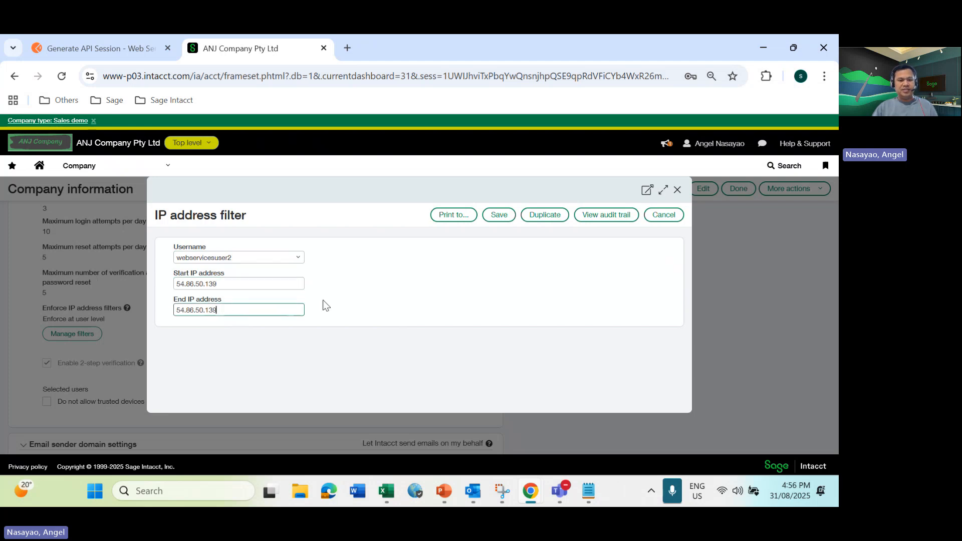
# Save the IP address filter of webservicesuser2, close the filter list and leave the company information page
pyautogui.click(498, 216)
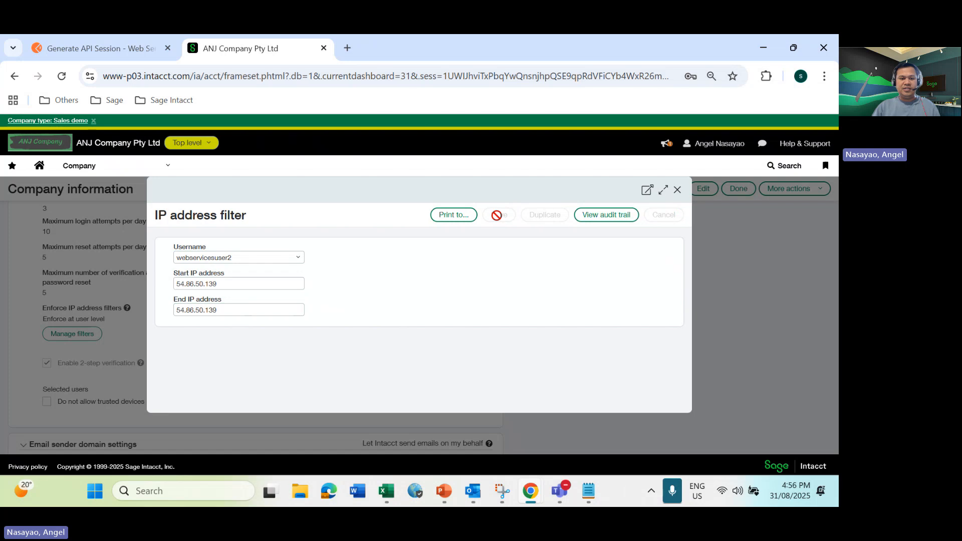
pyautogui.click(677, 191)
pyautogui.click(734, 190)
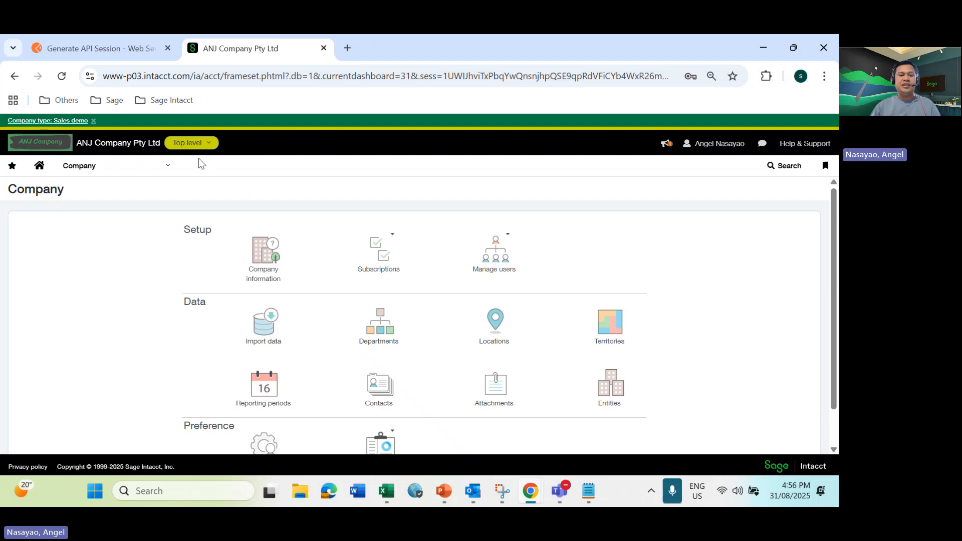
pyautogui.click(169, 166)
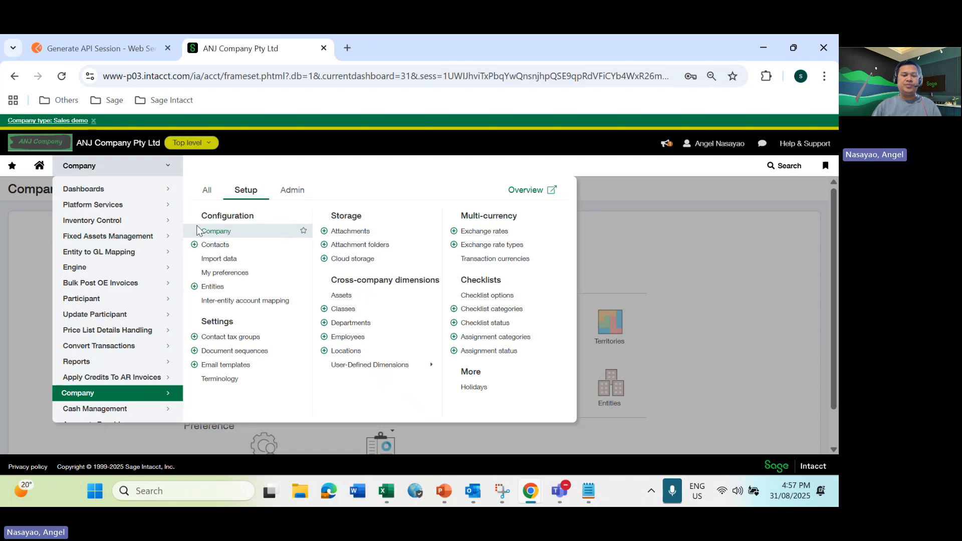
pyautogui.click(295, 195)
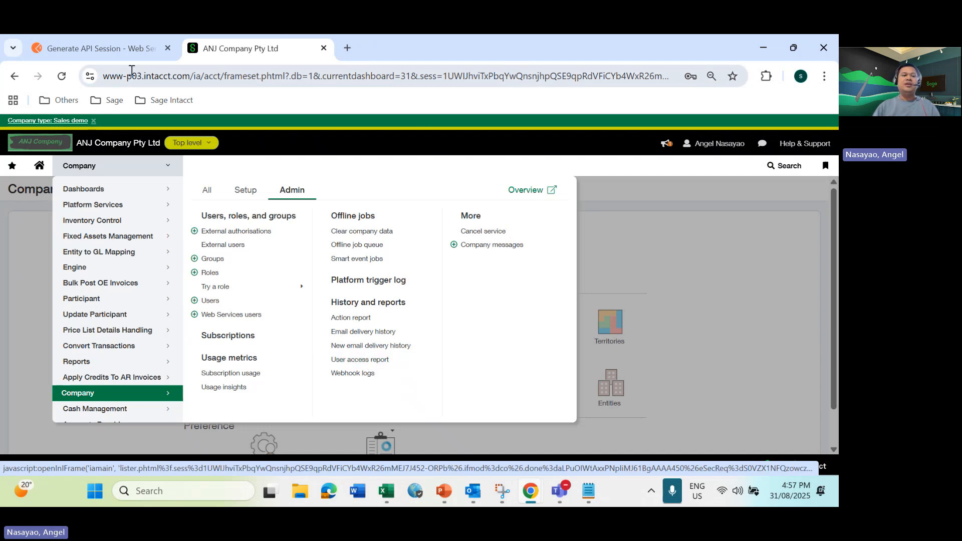
# Switch to Postman, resend the Generate API Session request and review the authentication and result sections of the response
pyautogui.click(96, 49)
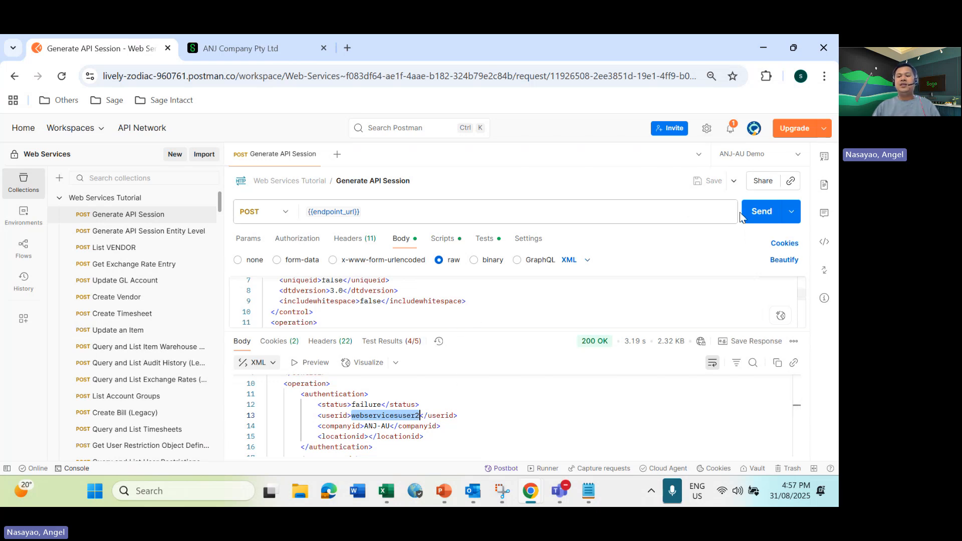
pyautogui.click(760, 216)
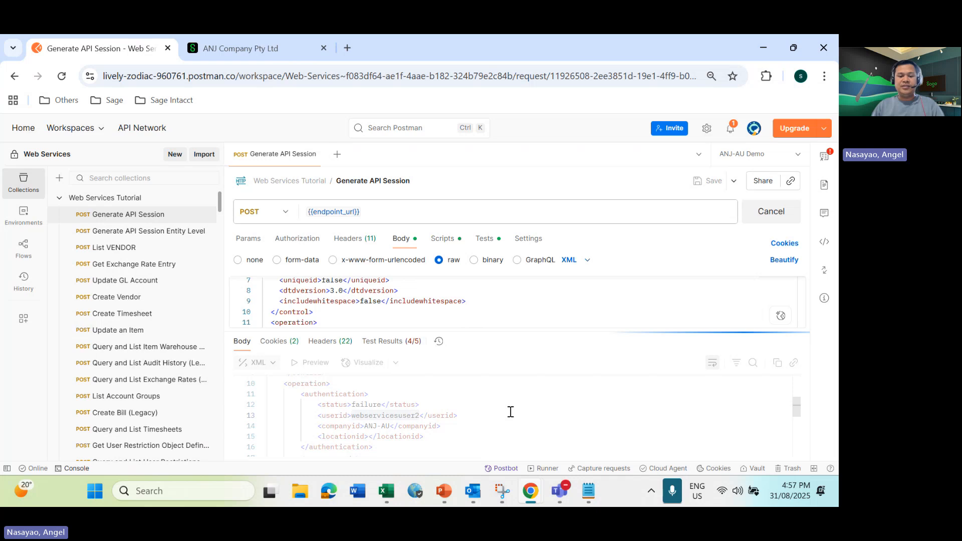
pyautogui.scroll(-1, 431, 416)
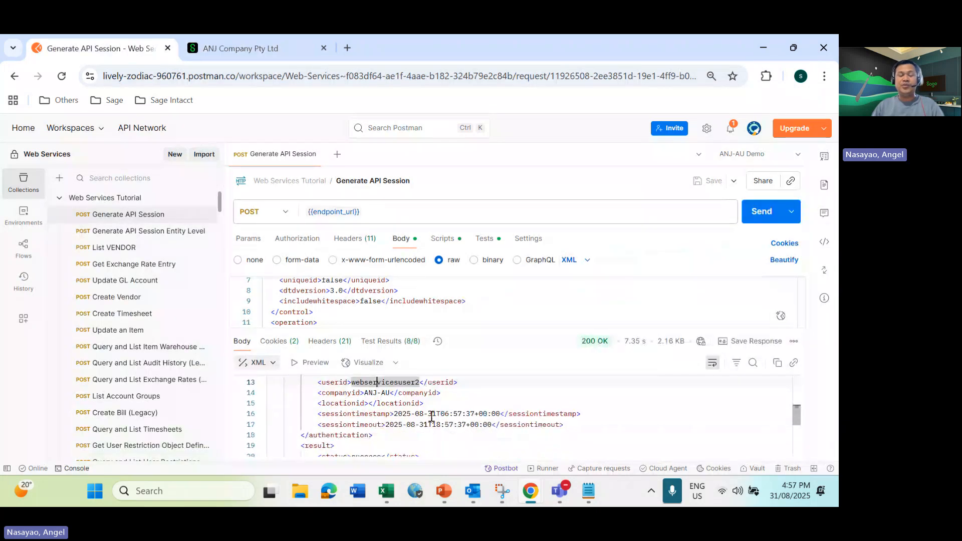
pyautogui.scroll(-2, 407, 406)
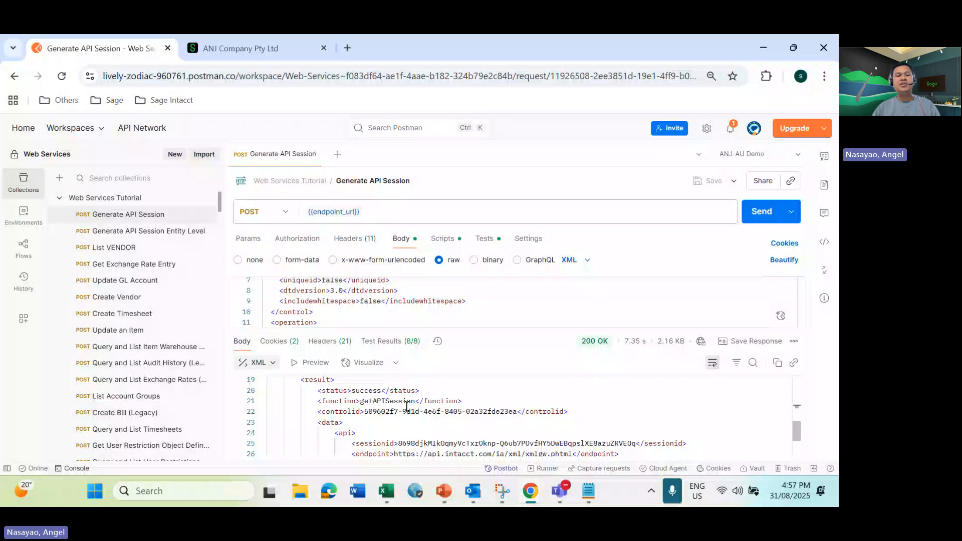
pyautogui.scroll(-2, 406, 406)
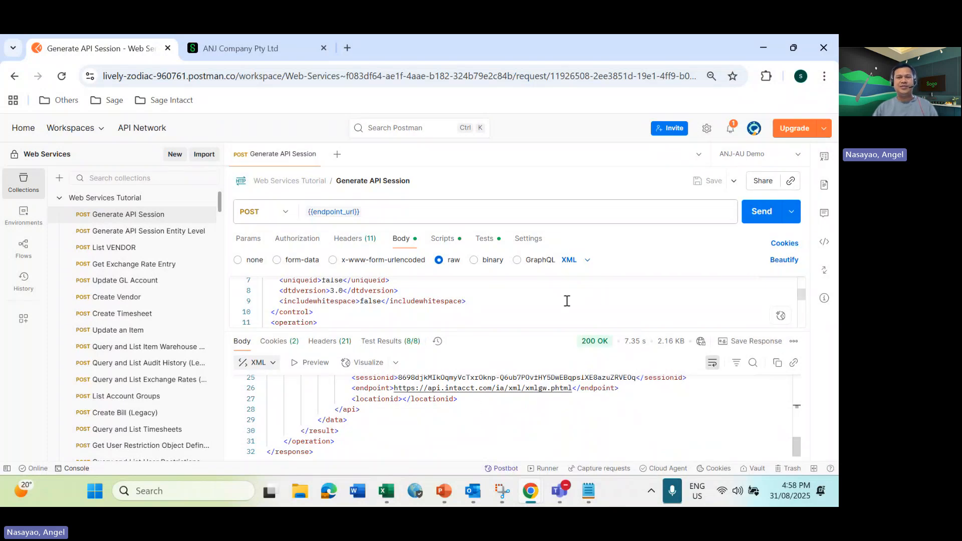
pyautogui.click(486, 48)
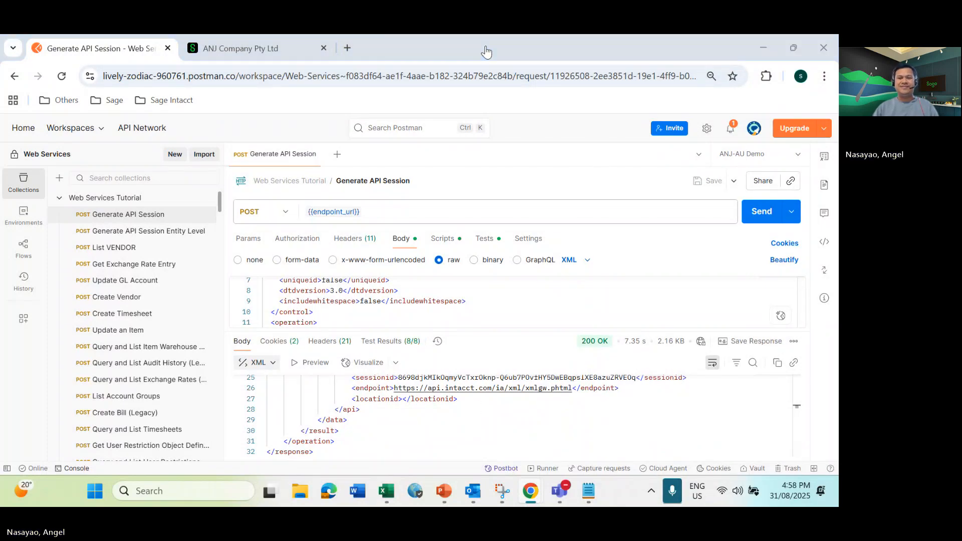